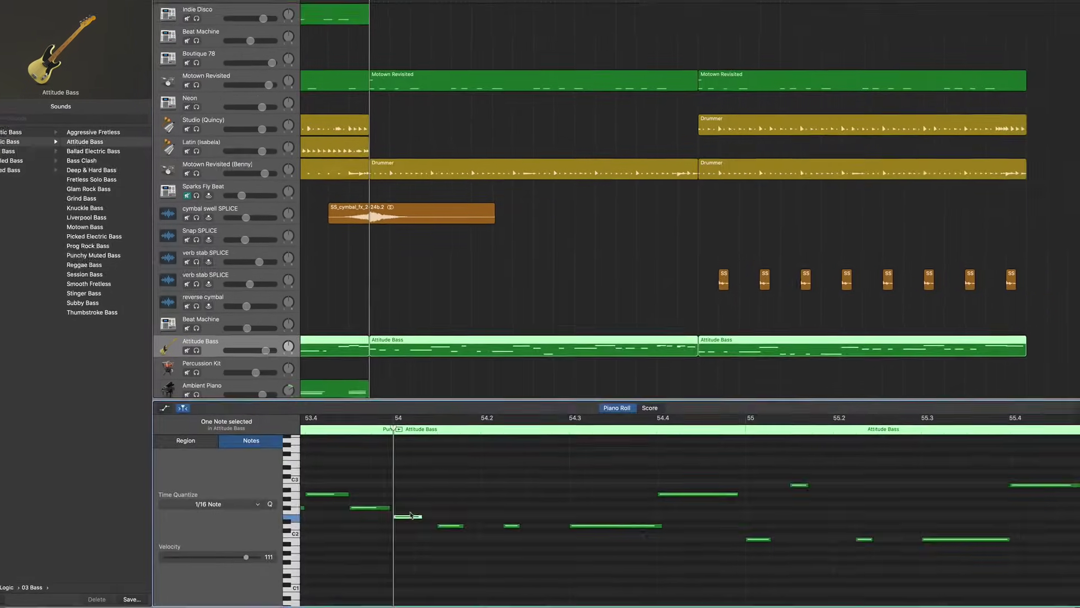
Drag the selected Attitude Bass note up to a higher pitch in the piano roll
{"action": "mouse_move", "coordinate": [398, 514]}
{"action": "left_mouse_down"}
{"action": "mouse_move", "coordinate": [388, 501]}
{"action": "mouse_move", "coordinate": [401, 493]}
{"action": "left_mouse_up"}
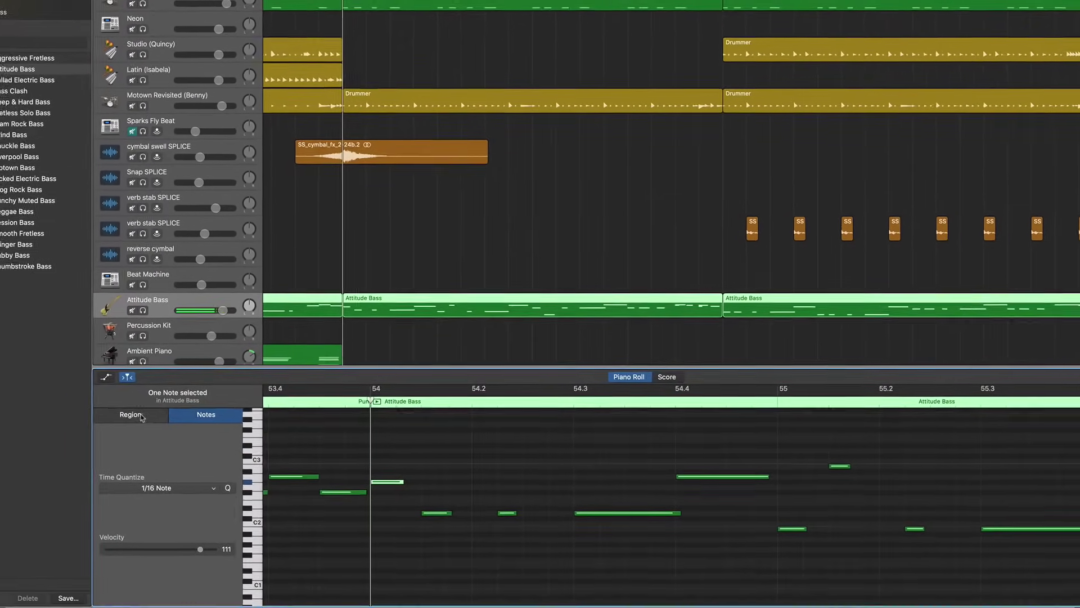
Check the bass region's Time Quantize options, then solo both Motown Revisited drum tracks and Attitude Bass, and play
{"action": "left_click", "coordinate": [158, 427]}
{"action": "left_click", "coordinate": [154, 499]}
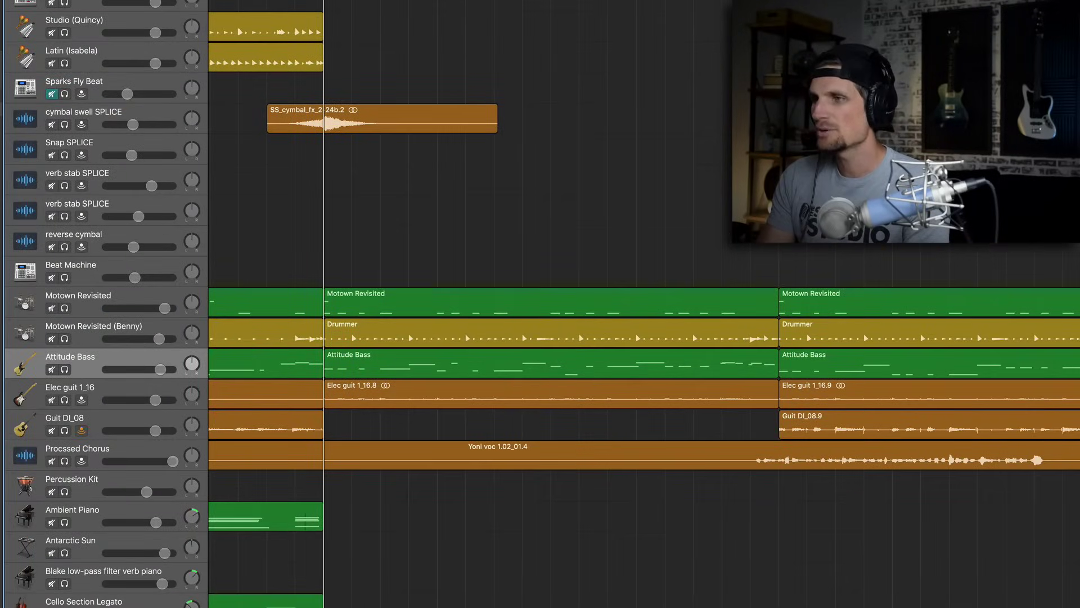
{"action": "left_click", "coordinate": [65, 308]}
{"action": "left_click", "coordinate": [64, 338]}
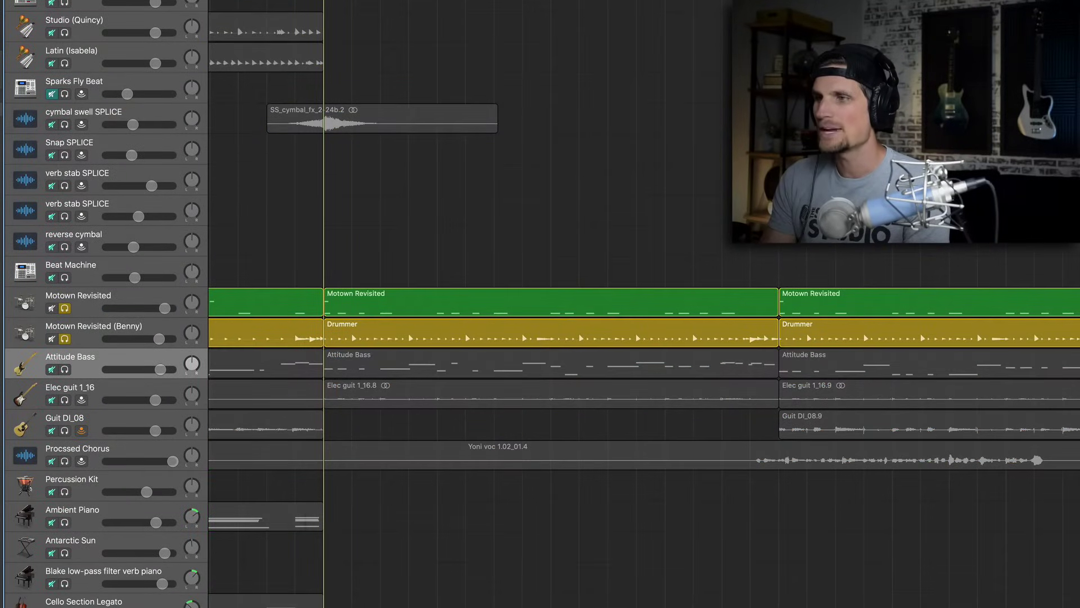
{"action": "left_click", "coordinate": [65, 369]}
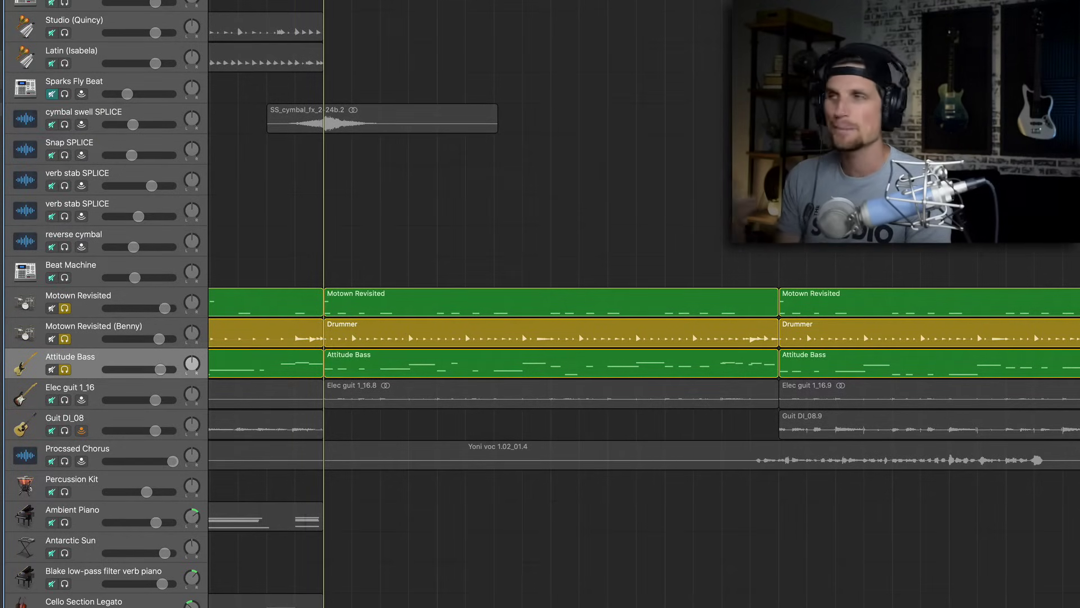
{"action": "key", "text": "space"}
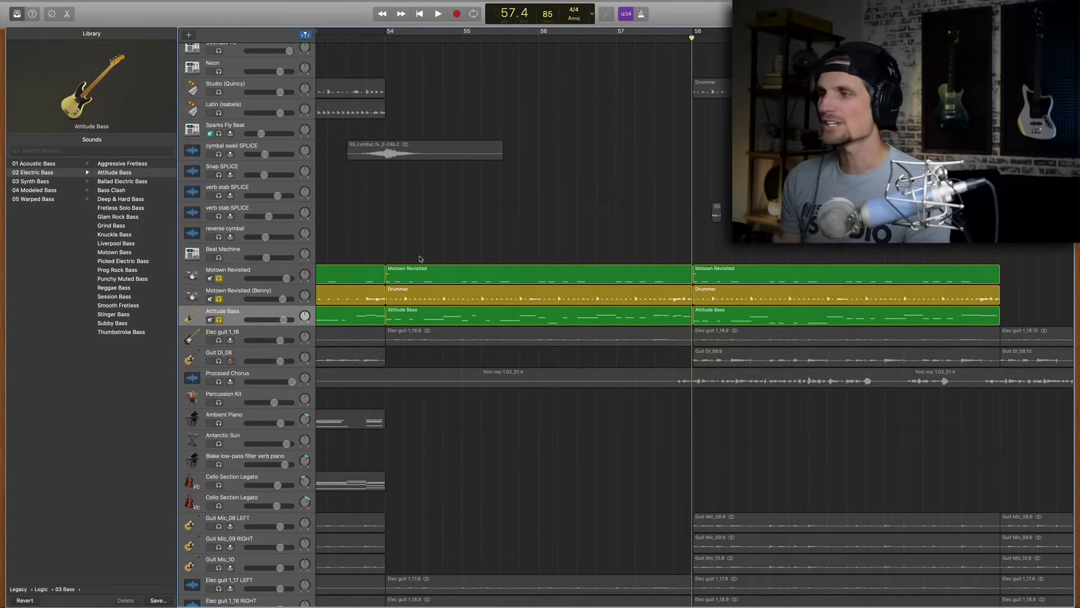
Add Elec guit 1_16 to the soloed drums and bass and show its audio region in the editor
{"action": "left_click", "coordinate": [219, 340]}
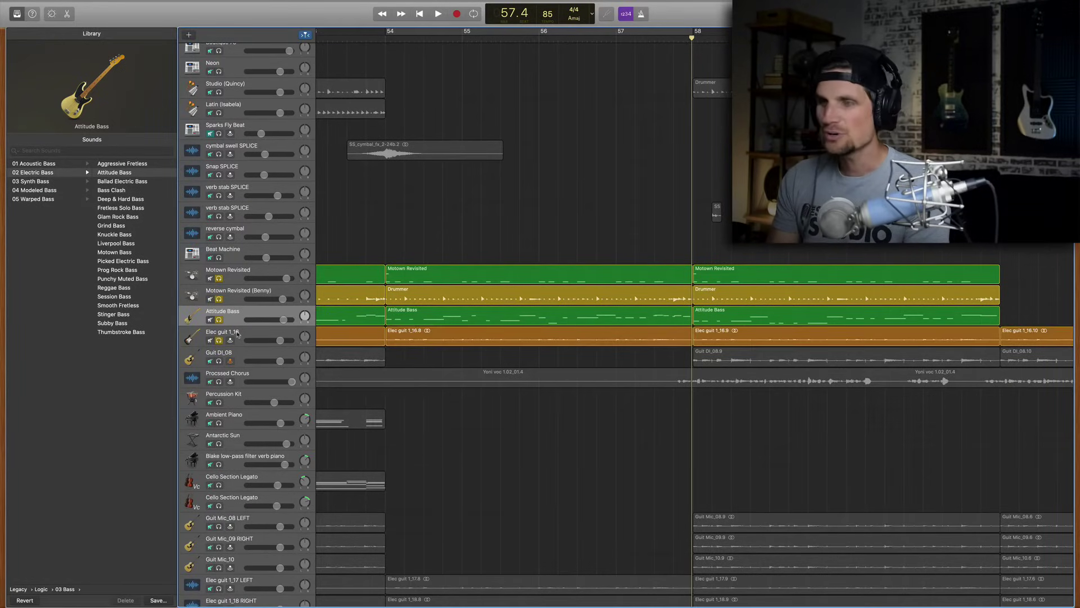
{"action": "left_click", "coordinate": [237, 334]}
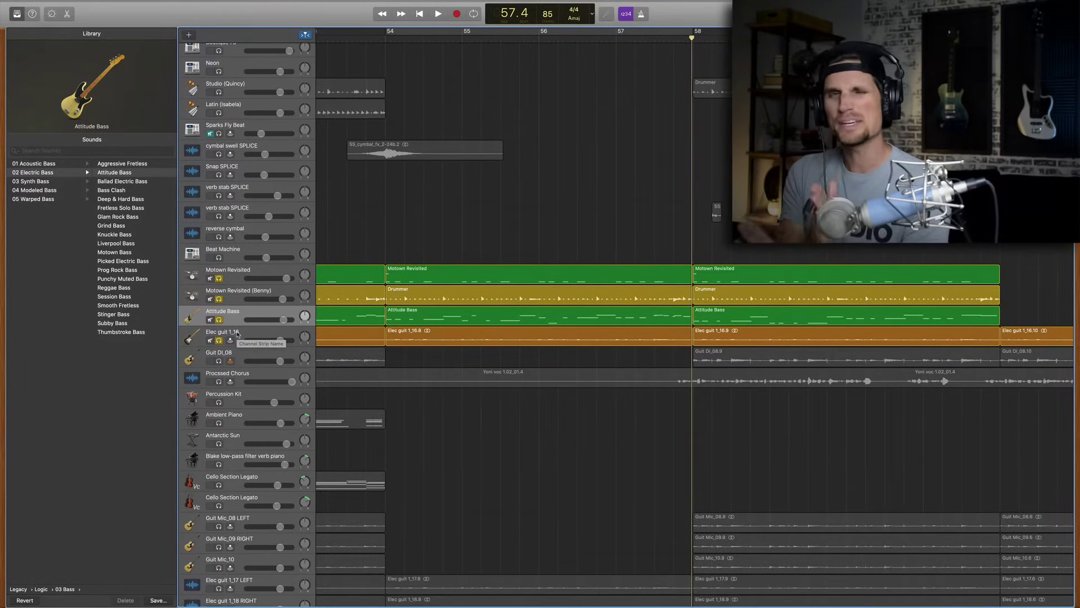
{"action": "scroll", "coordinate": [643, 304], "scroll_direction": "left", "scroll_amount": 3}
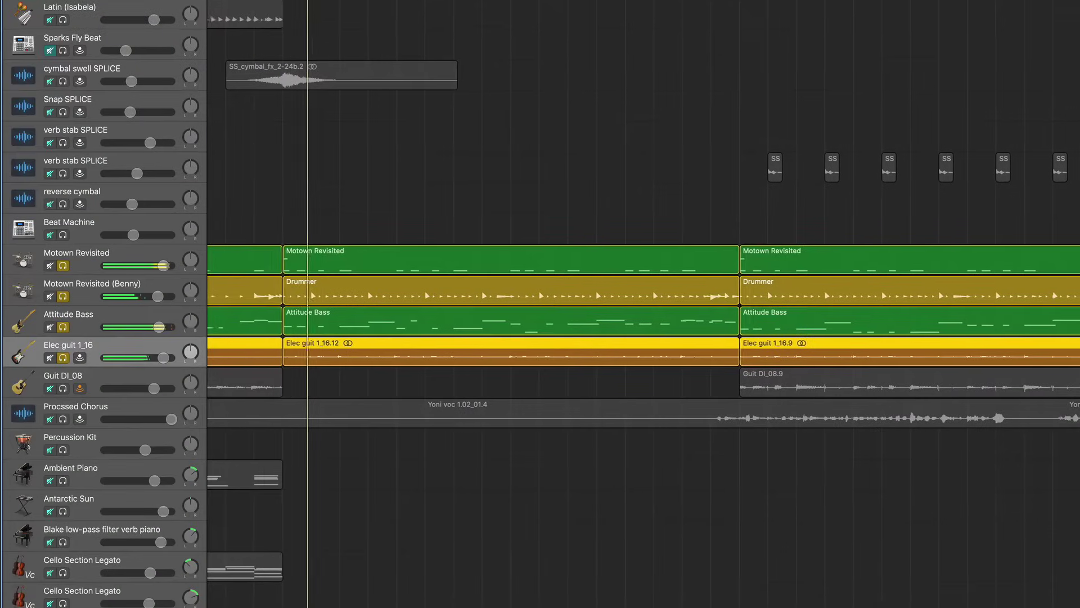
{"action": "scroll", "coordinate": [644, 304], "scroll_direction": "left", "scroll_amount": 3}
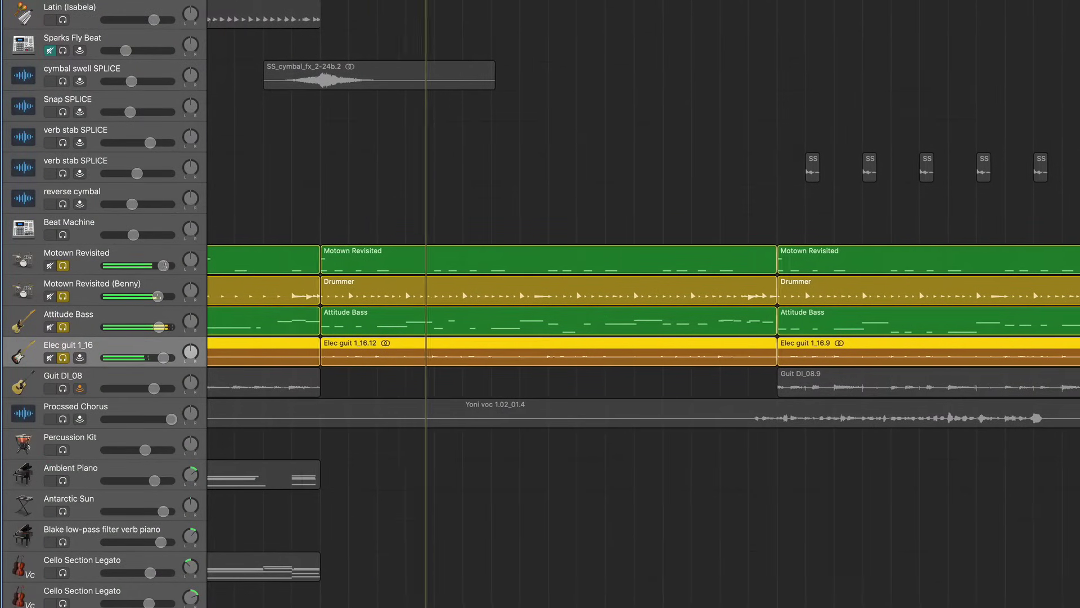
{"action": "scroll", "coordinate": [643, 304], "scroll_direction": "left", "scroll_amount": 3}
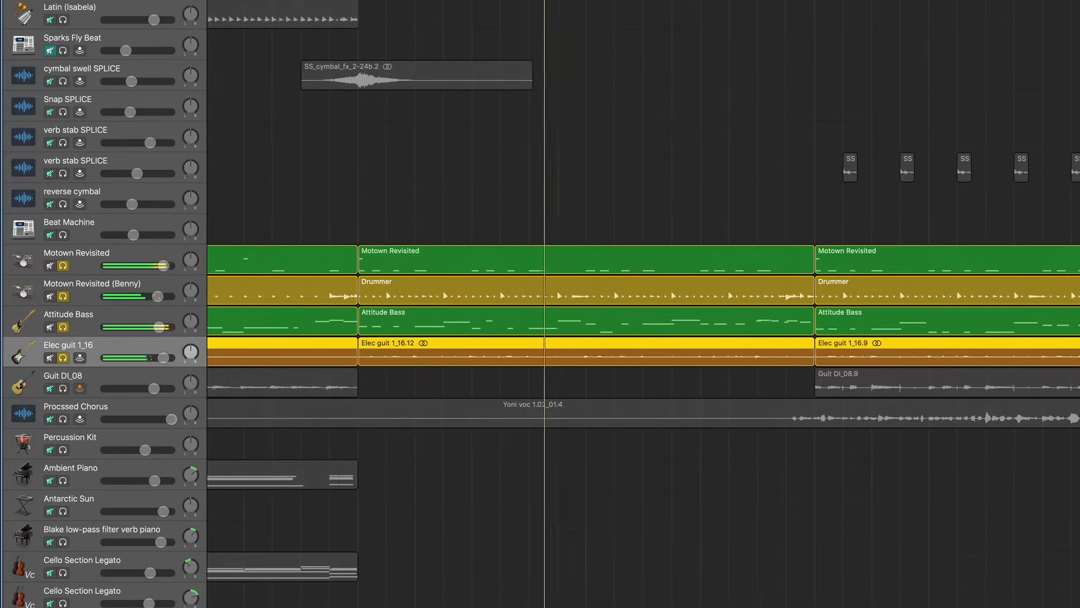
{"action": "scroll", "coordinate": [485, 291], "scroll_direction": "left", "scroll_amount": 3}
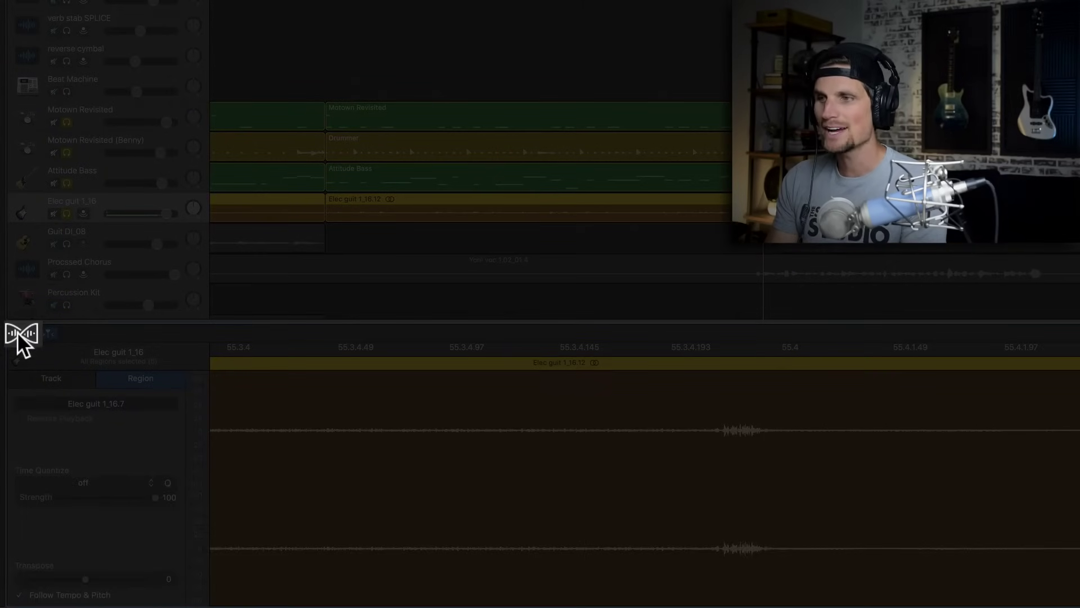
Enable Flex on the Elec guit 1_16 region and move the guitar hit near bar 55.4 earlier
{"action": "left_click", "coordinate": [22, 333]}
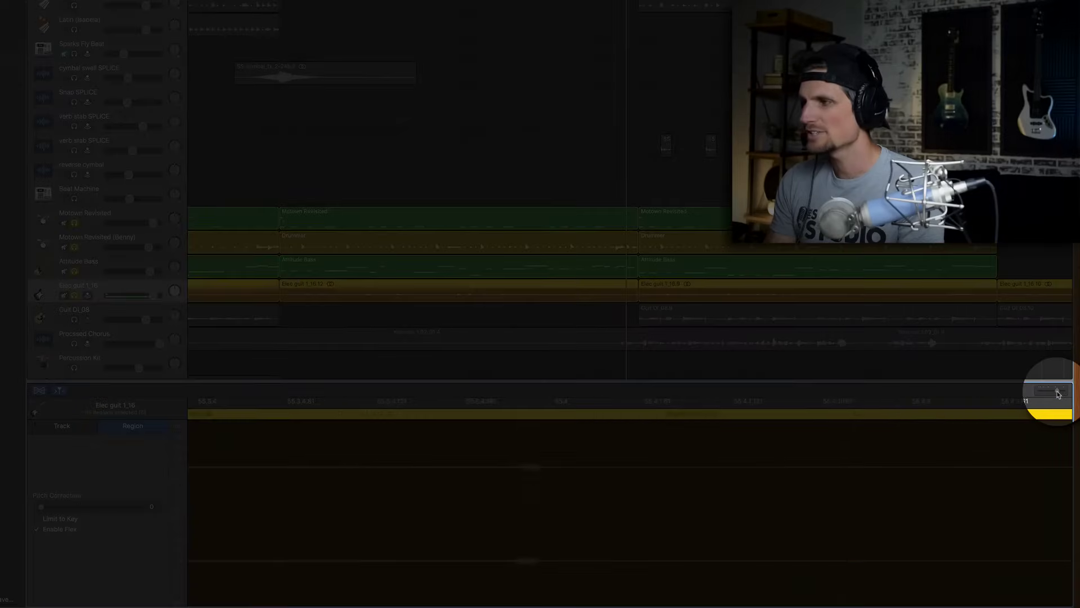
{"action": "left_click_drag", "start_coordinate": [1058, 395], "coordinate": [1055, 394]}
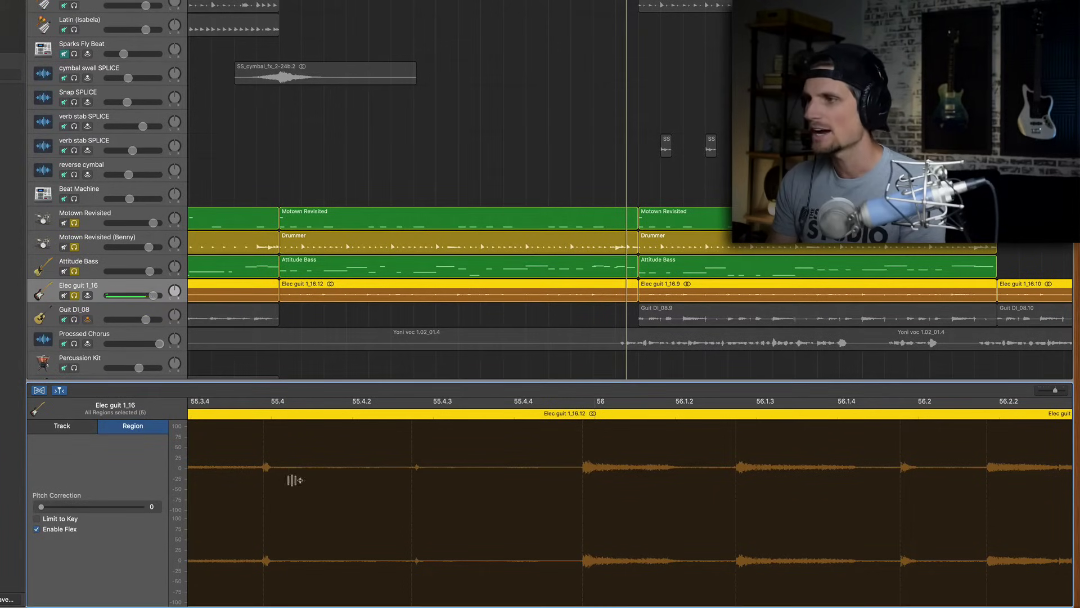
{"action": "left_click", "coordinate": [268, 437]}
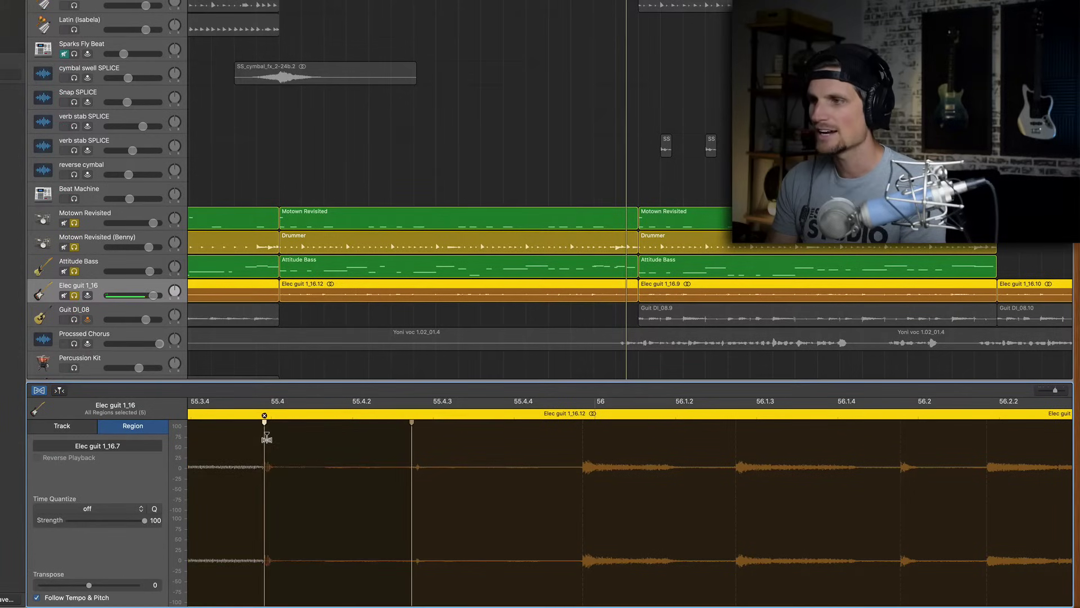
{"action": "mouse_move", "coordinate": [266, 437]}
{"action": "left_mouse_down"}
{"action": "mouse_move", "coordinate": [277, 437]}
{"action": "mouse_move", "coordinate": [247, 437]}
{"action": "mouse_move", "coordinate": [264, 439]}
{"action": "left_mouse_up"}
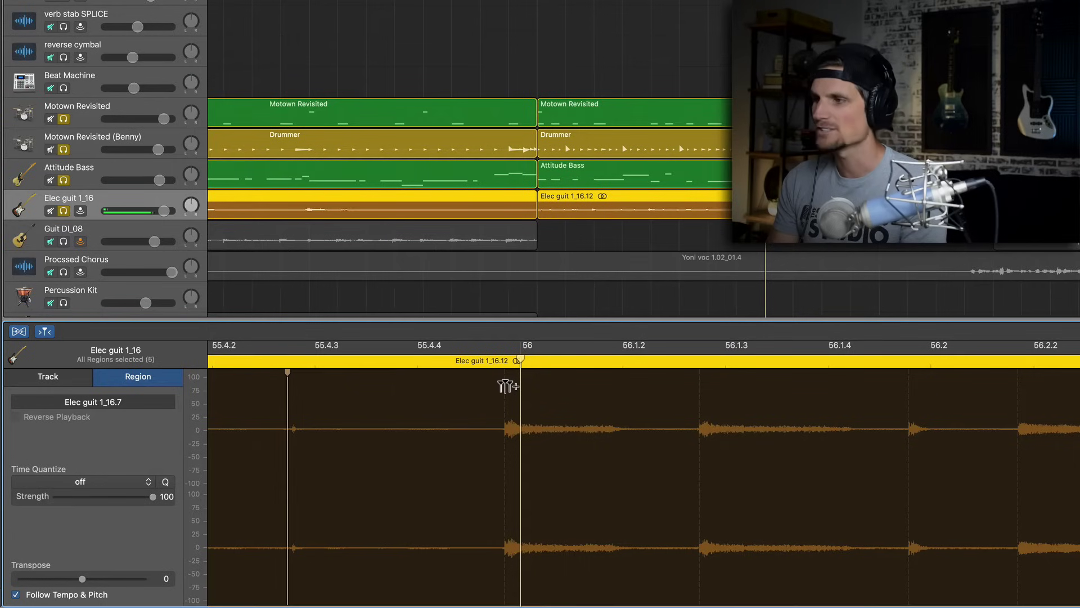
Flex two guitar transients around bar 56 later to line up with the drums
{"action": "left_click_drag", "start_coordinate": [507, 386], "coordinate": [520, 387]}
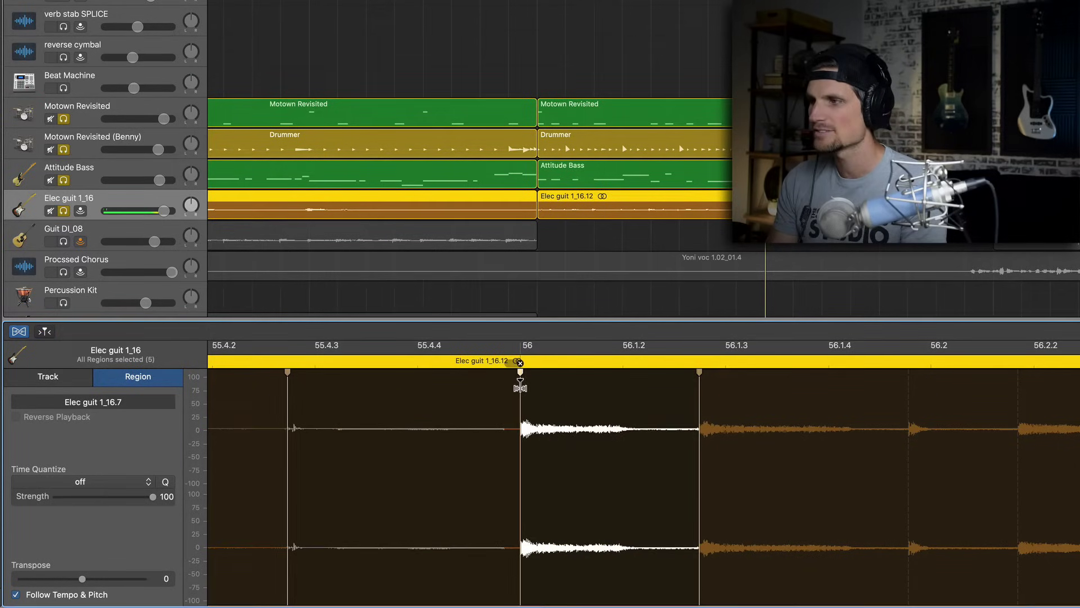
{"action": "scroll", "coordinate": [539, 406], "scroll_direction": "right", "scroll_amount": 10}
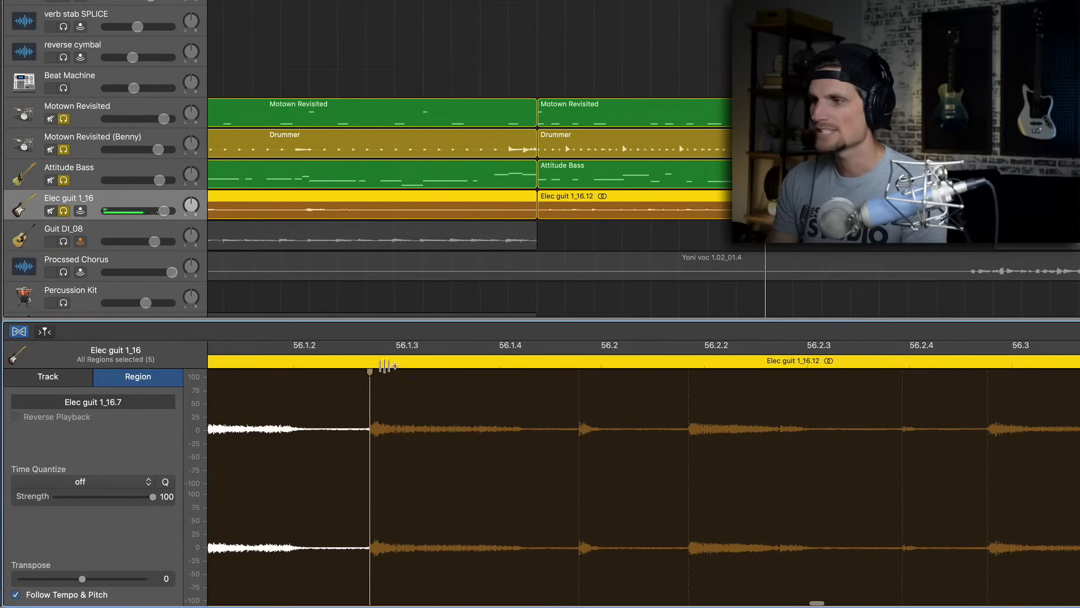
{"action": "left_click_drag", "start_coordinate": [368, 398], "coordinate": [396, 399]}
{"action": "scroll", "coordinate": [444, 401], "scroll_direction": "right", "scroll_amount": 8}
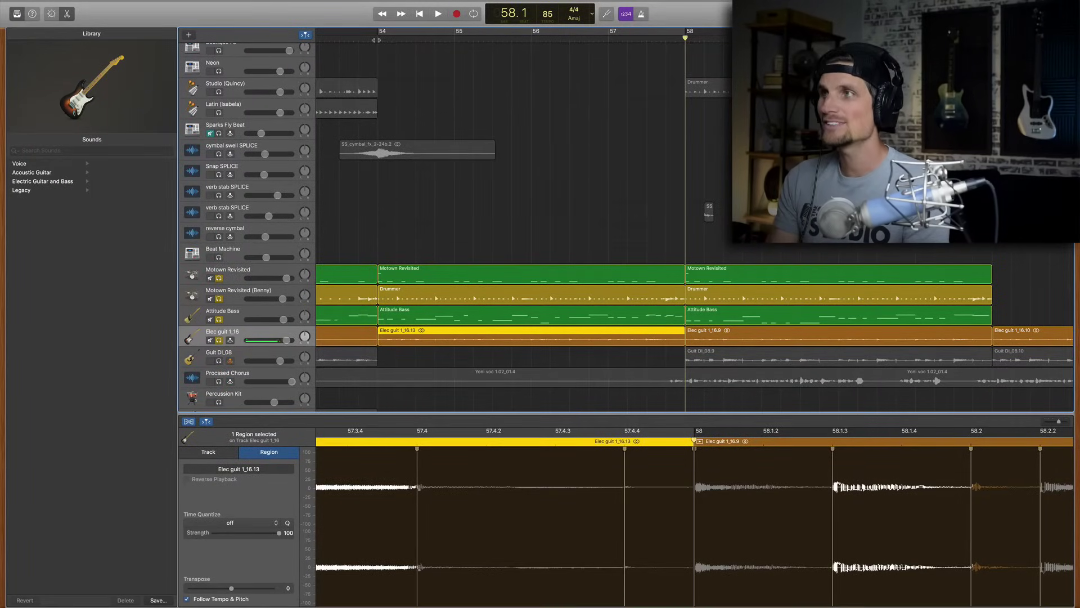
Return the playhead to bar 54, select the Attitude Bass region, and play back
{"action": "key", "text": "comma"}
{"action": "key", "text": "comma"}
{"action": "key", "text": "comma"}
{"action": "key", "text": "comma"}
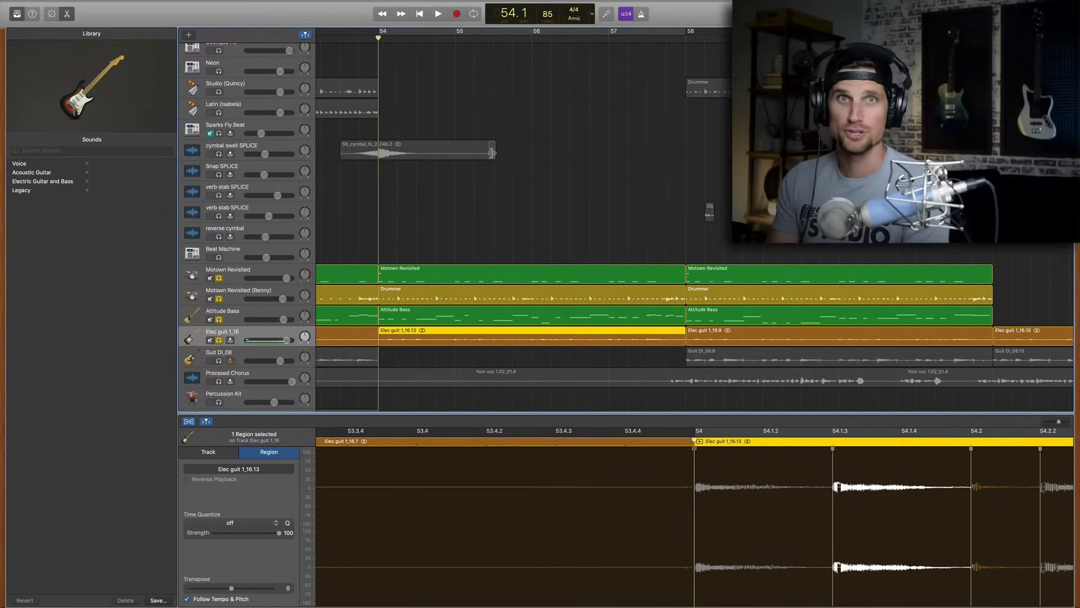
{"action": "left_click", "coordinate": [405, 316]}
{"action": "key", "text": "space"}
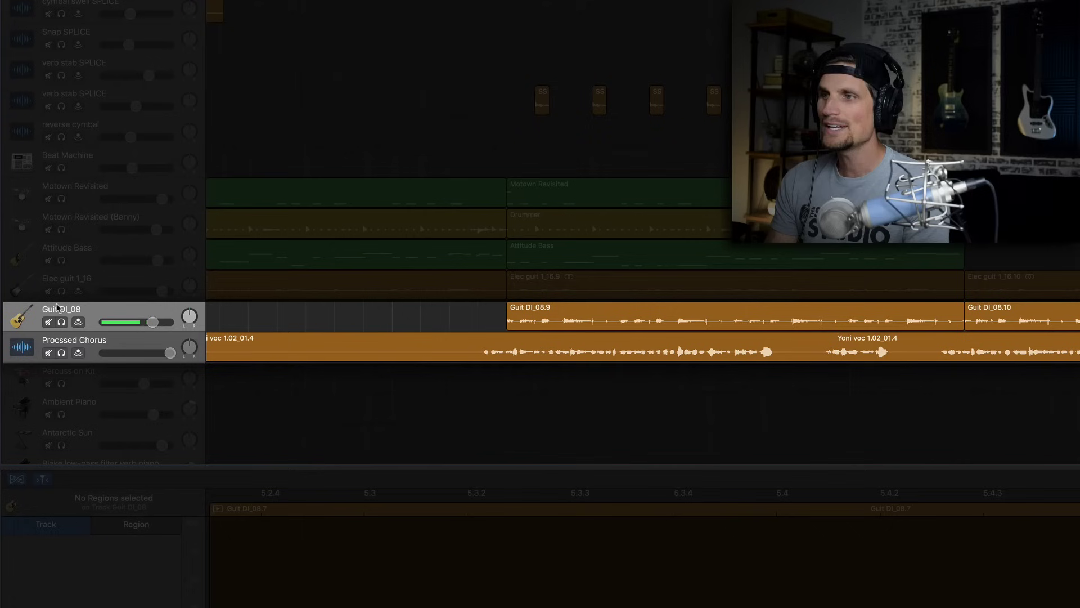
Select the Procssed Chorus vocal track and play it against the drums
{"action": "left_click", "coordinate": [101, 340]}
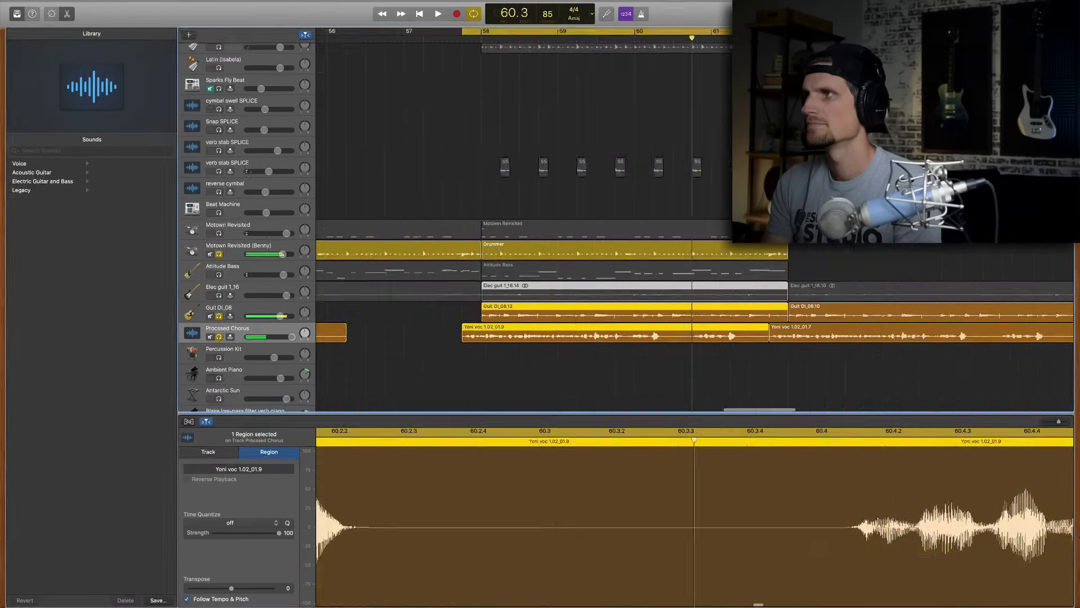
{"action": "key", "text": "space"}
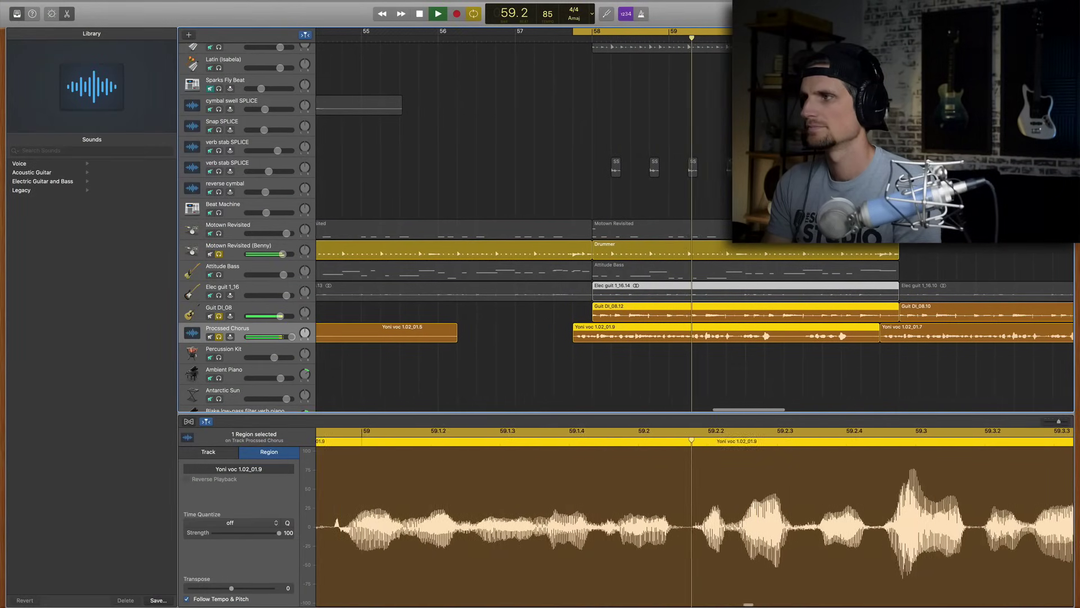
Stop playback, enable Flex on the Guit DI_08 acoustic guitar, and show the Procssed Chorus vocal regions
{"action": "key", "text": "space"}
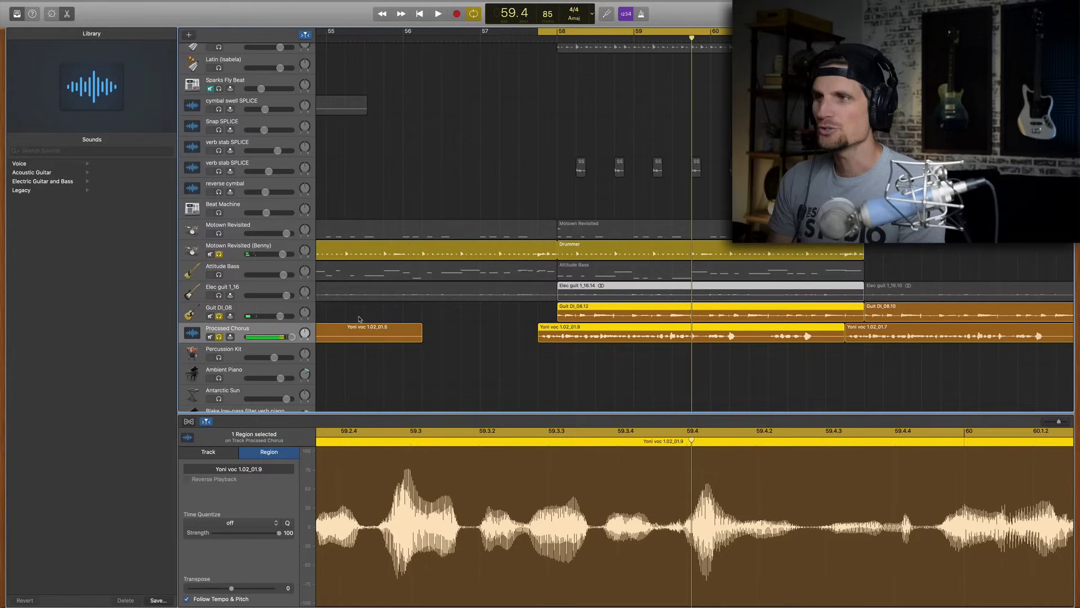
{"action": "left_click", "coordinate": [242, 314]}
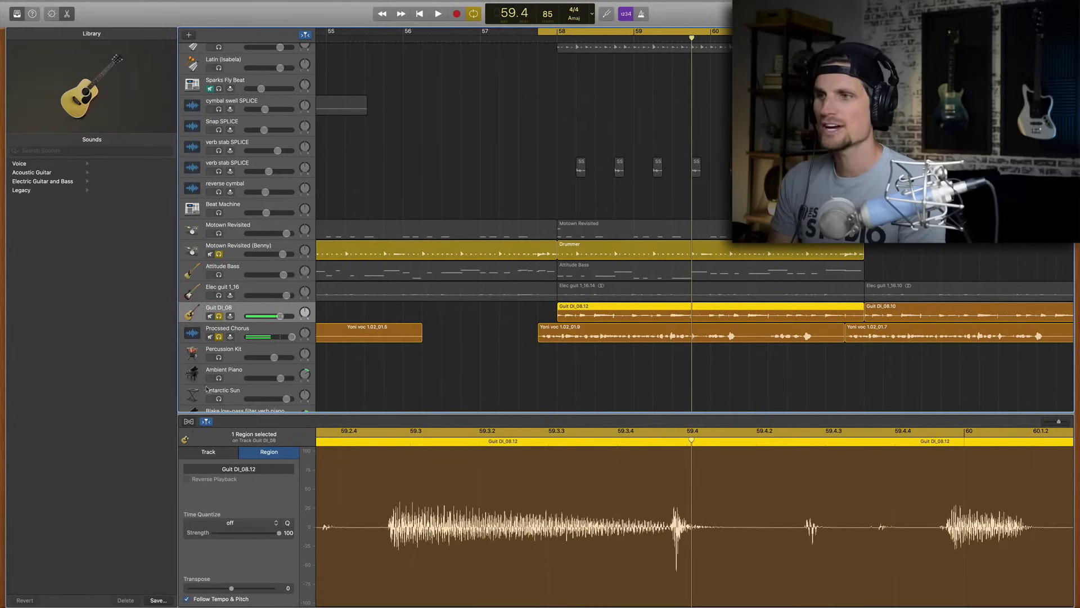
{"action": "left_click", "coordinate": [190, 421]}
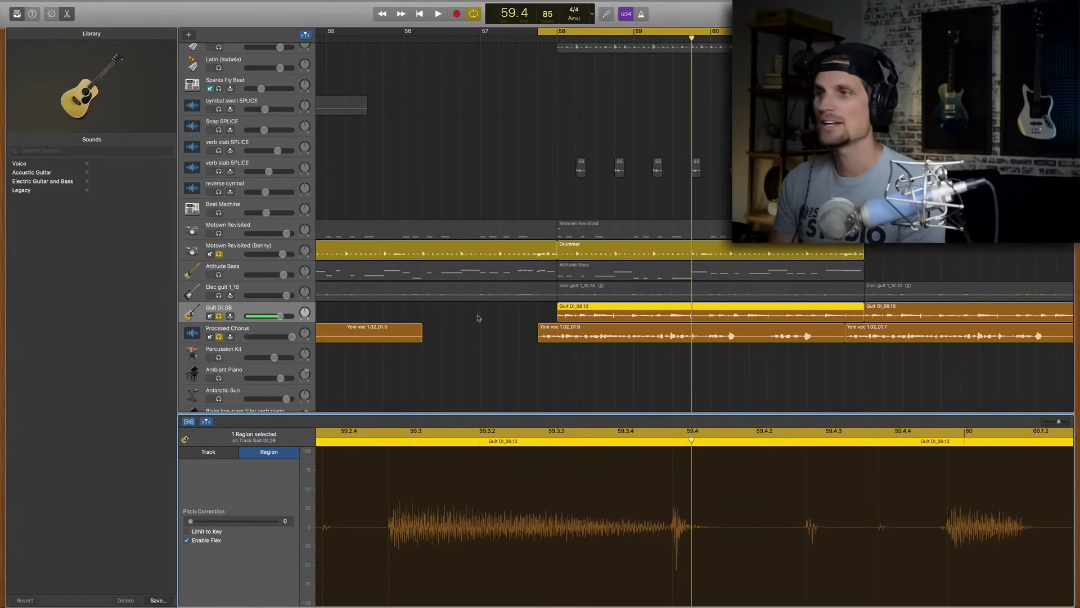
{"action": "left_click", "coordinate": [257, 333]}
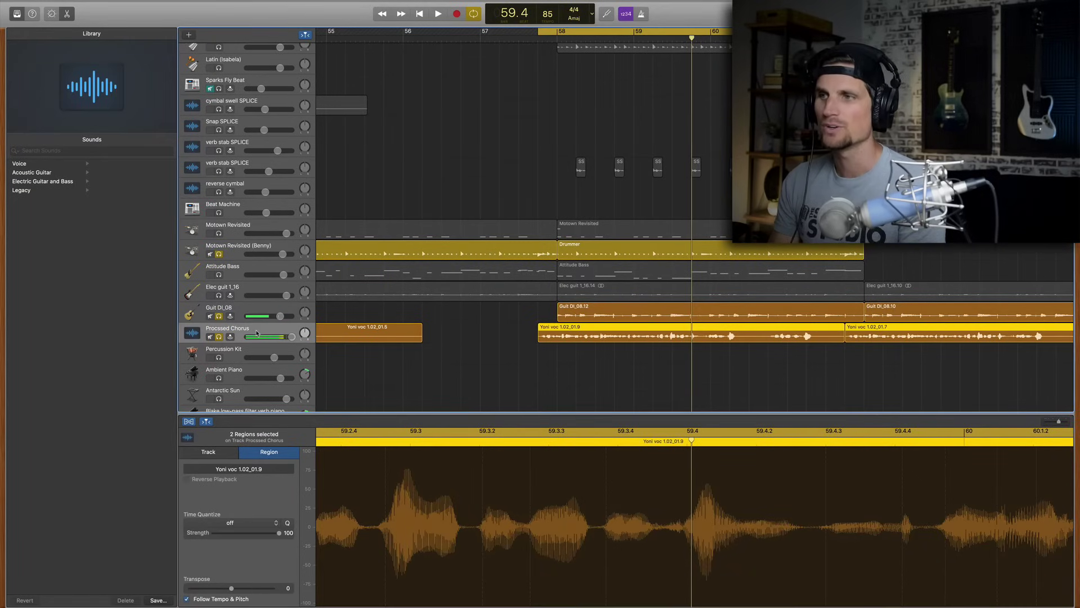